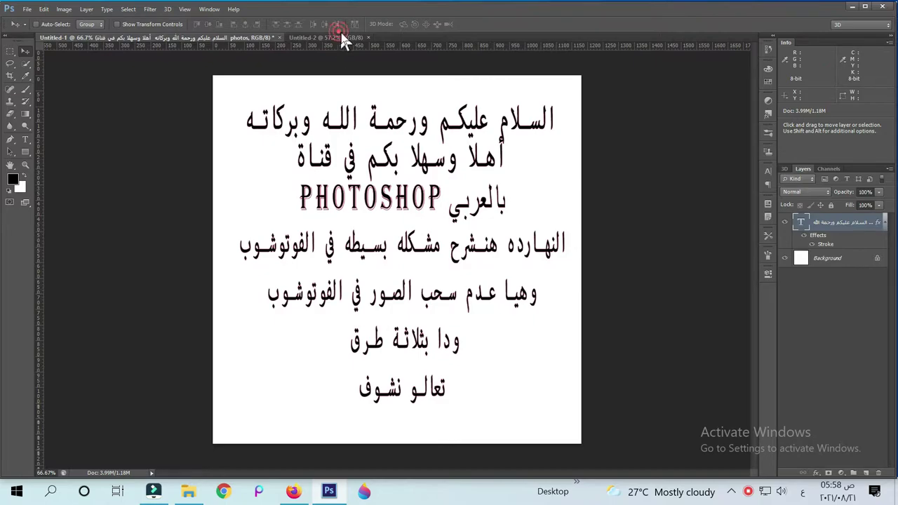
# Step: Try to place FB_IMG_1629436733919.jpg from the New folder (5) folder into the blank Untitled-2 document
pyautogui.click(340, 37)
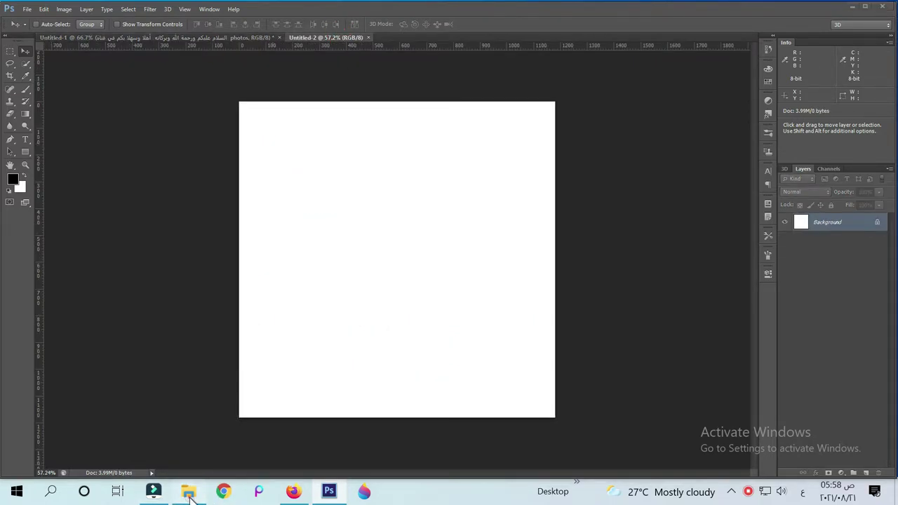
pyautogui.click(190, 493)
pyautogui.moveTo(351, 309); pyautogui.dragTo(629, 307)
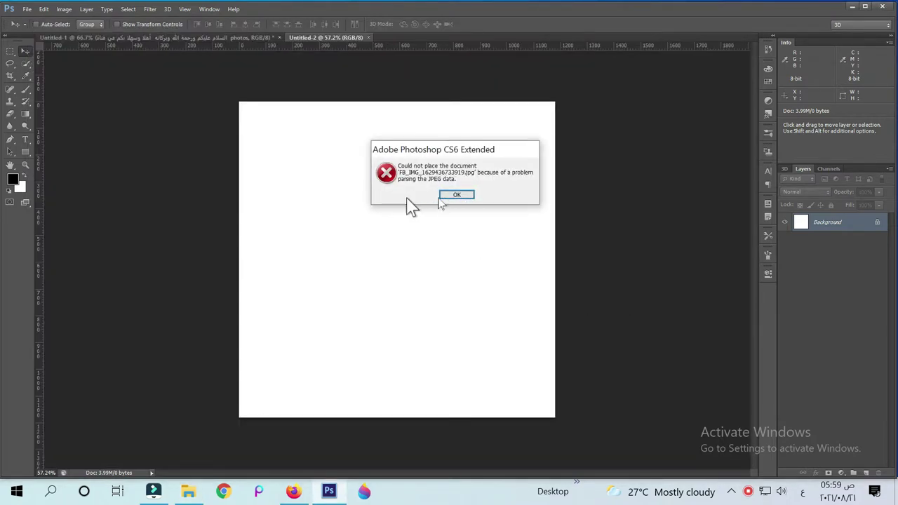
pyautogui.click(460, 197)
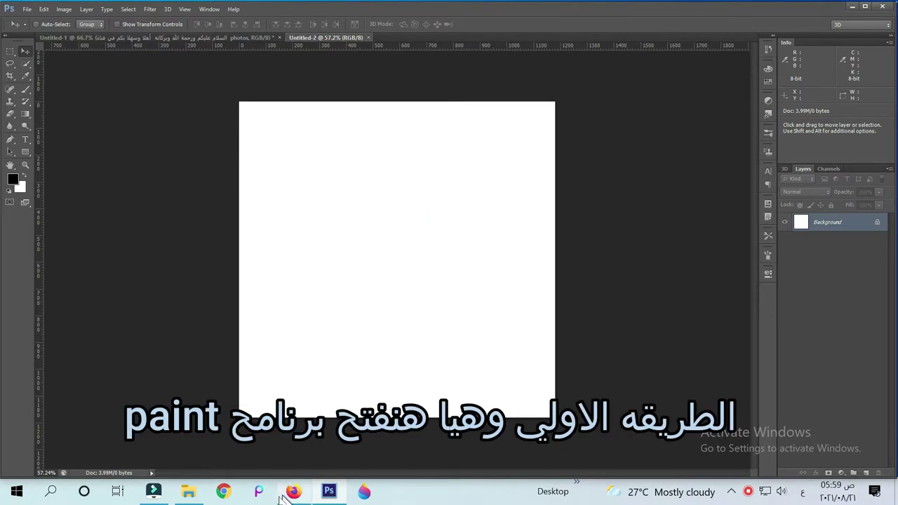
# Step: Launch Paint and open FB_IMG_1629436733919.jpg from the New folder (5) folder in it
pyautogui.click(17, 490)
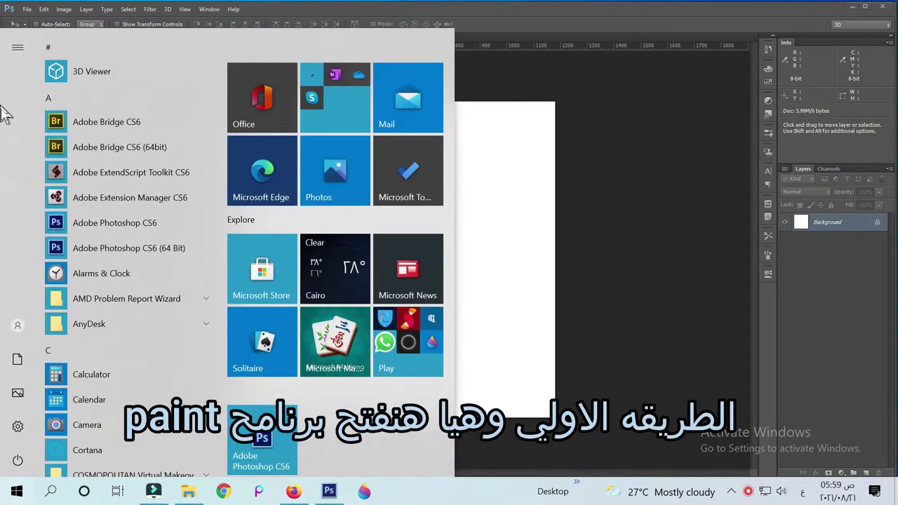
pyautogui.write('paint')
pyautogui.click(119, 114)
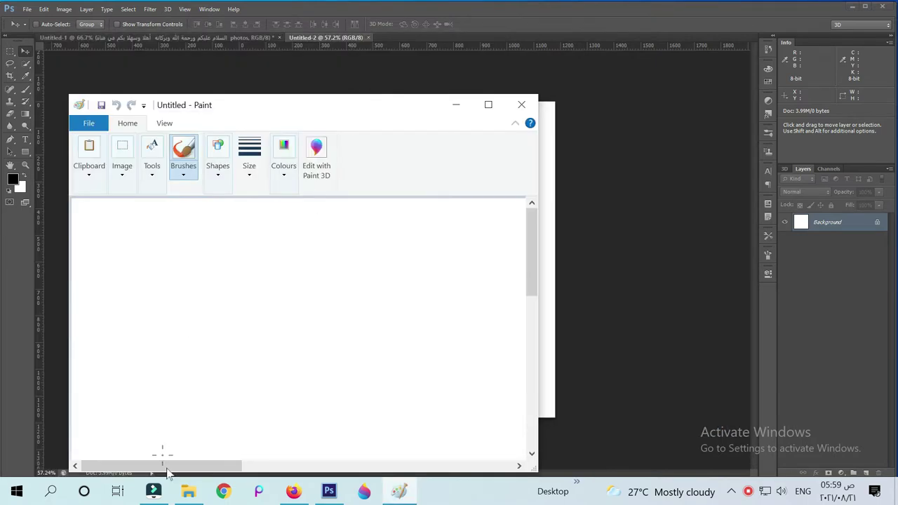
pyautogui.moveTo(188, 493)
pyautogui.click(194, 438)
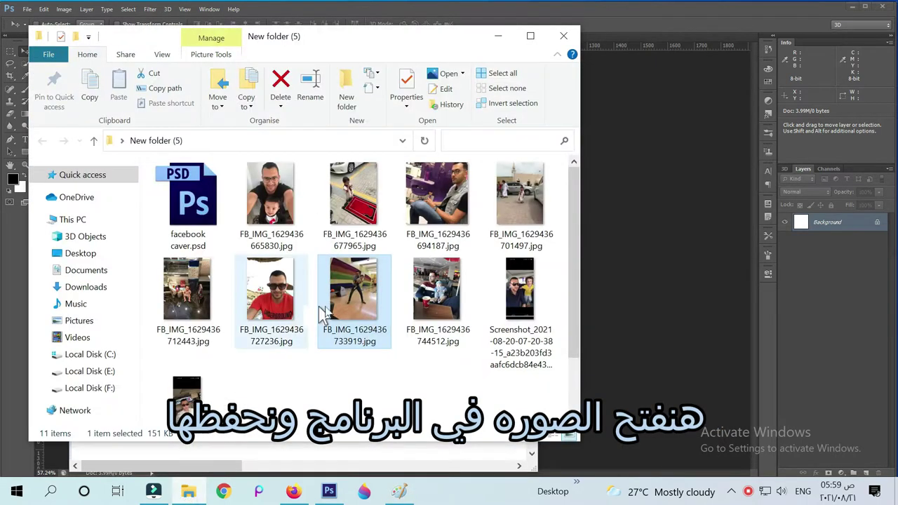
pyautogui.moveTo(359, 301)
pyautogui.mouseDown()
pyautogui.moveTo(396, 392)
pyautogui.moveTo(399, 490)
pyautogui.moveTo(329, 353)
pyautogui.mouseUp()
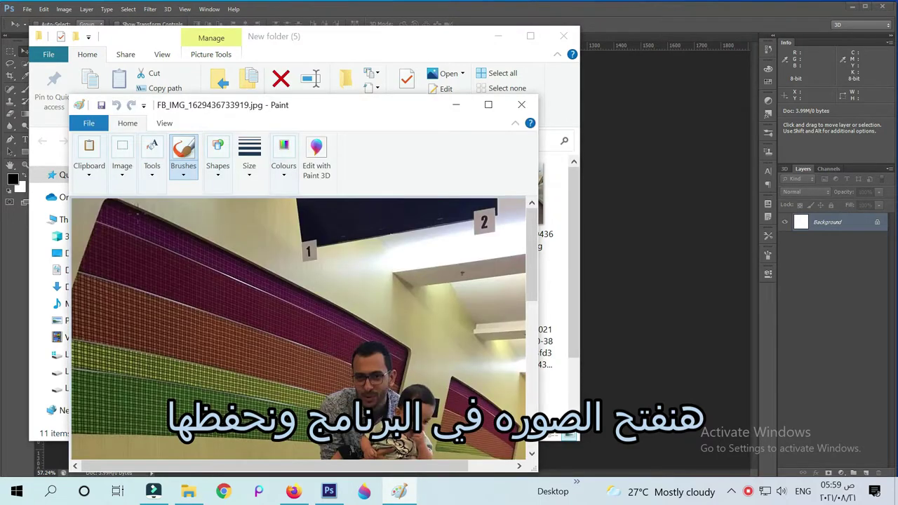
# Step: Save the photo in Paint under its existing name and minimise the Paint window
pyautogui.click(102, 104)
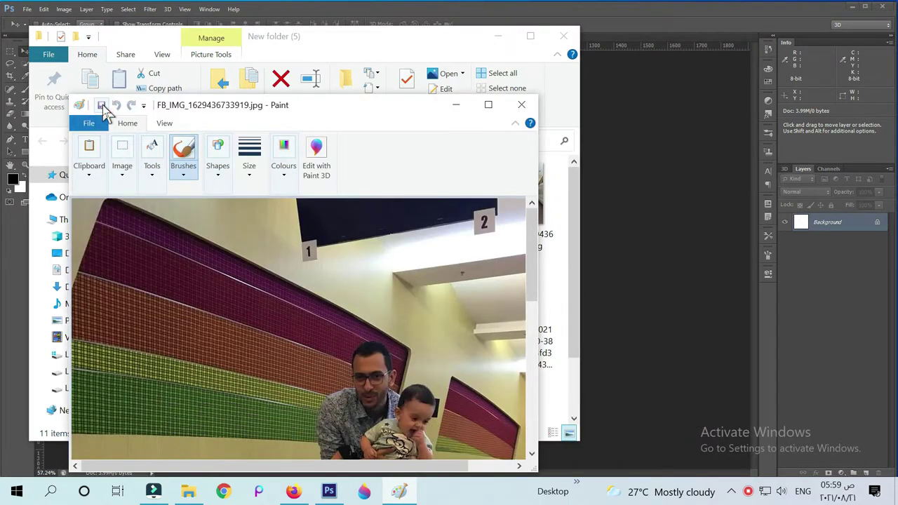
pyautogui.scroll(-3, 304, 328)
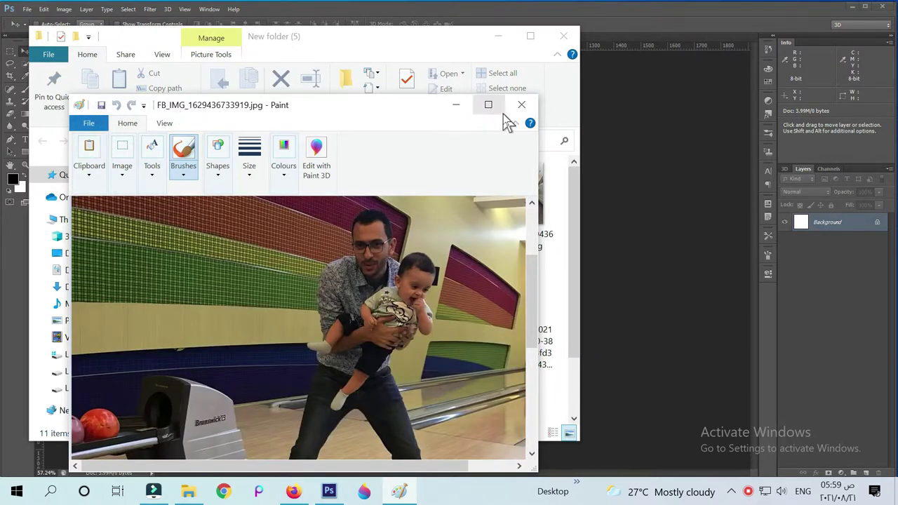
pyautogui.click(457, 106)
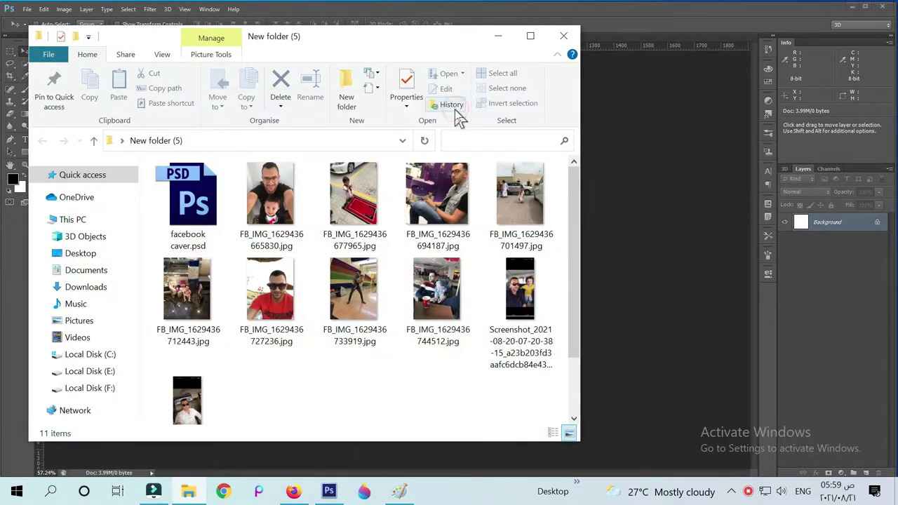
# Step: Place the resaved FB_IMG_1629436733919.jpg in Photoshop's Untitled-2 document as a test and delete its layer
pyautogui.click(372, 300)
pyautogui.click(643, 276)
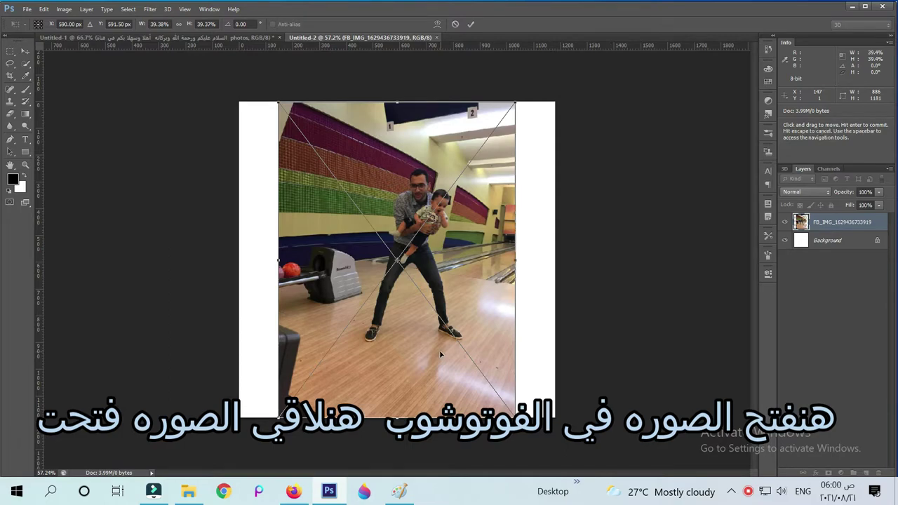
pyautogui.press('Return')
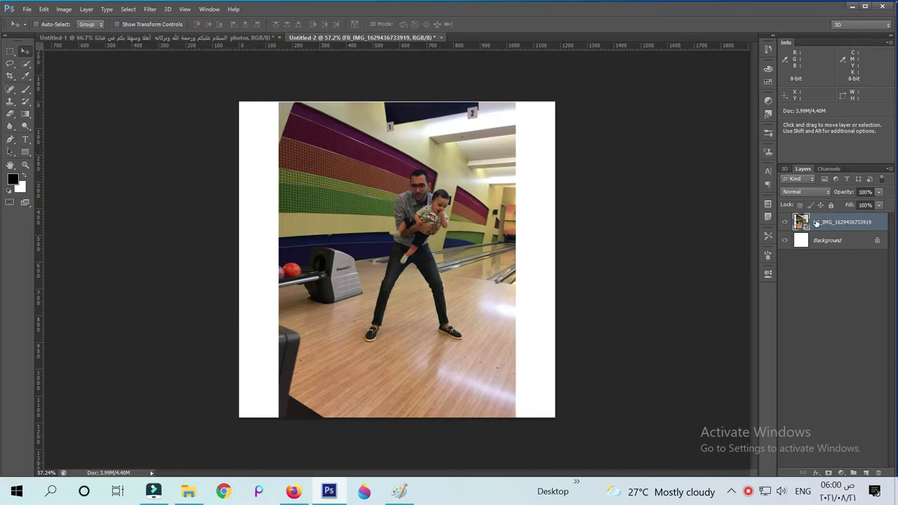
pyautogui.press('Delete')
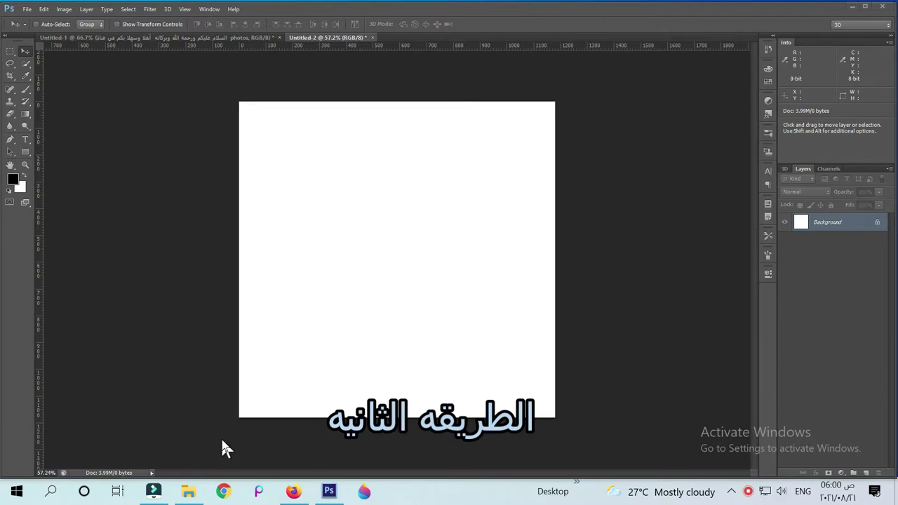
# Step: Go to the file location of the Adobe Photoshop CS6 shortcut and open the shortcut's properties
pyautogui.click(30, 498)
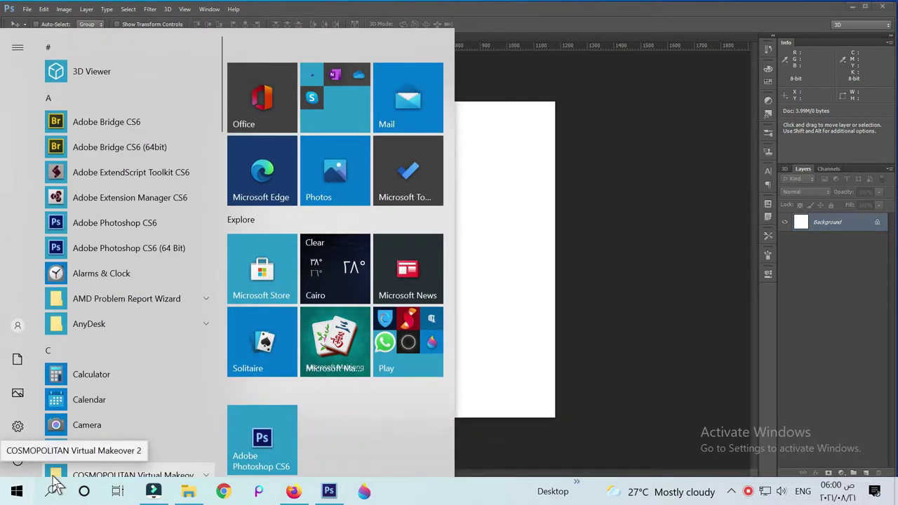
pyautogui.rightClick(141, 228)
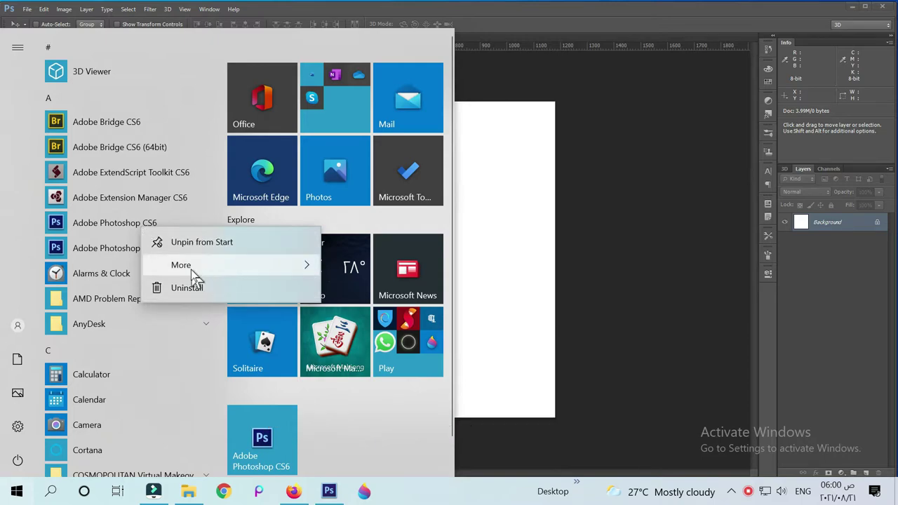
pyautogui.moveTo(192, 272)
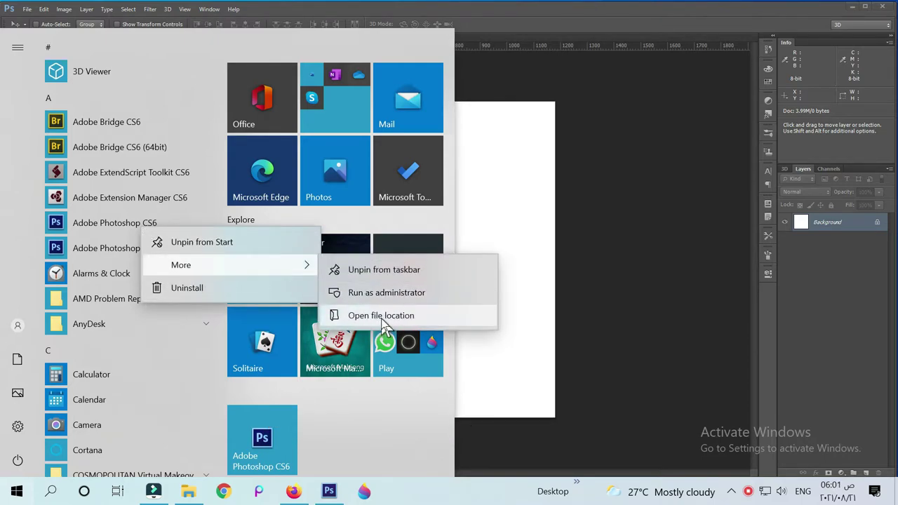
pyautogui.click(381, 319)
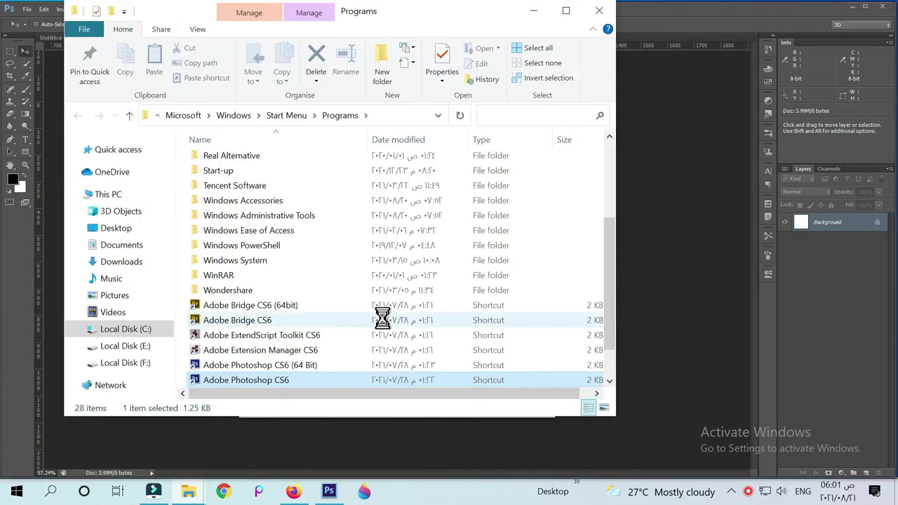
pyautogui.scroll(-1, 364, 315)
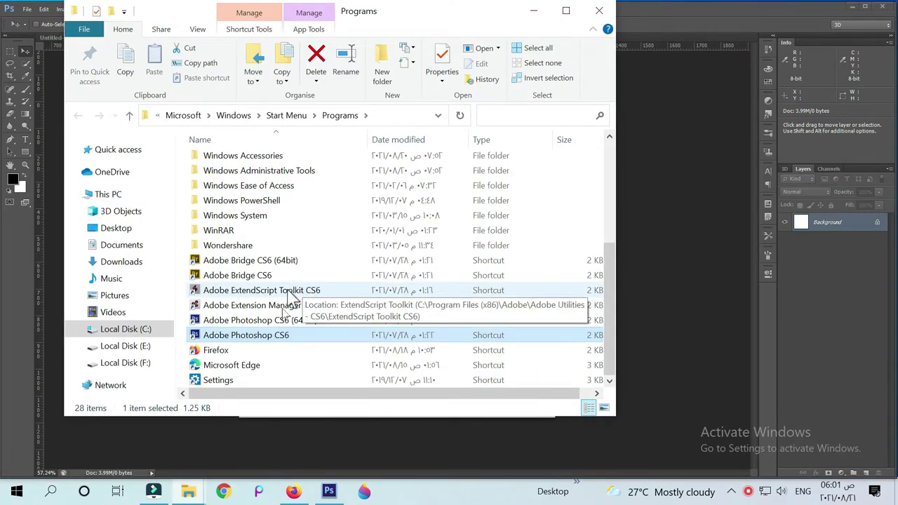
pyautogui.rightClick(281, 334)
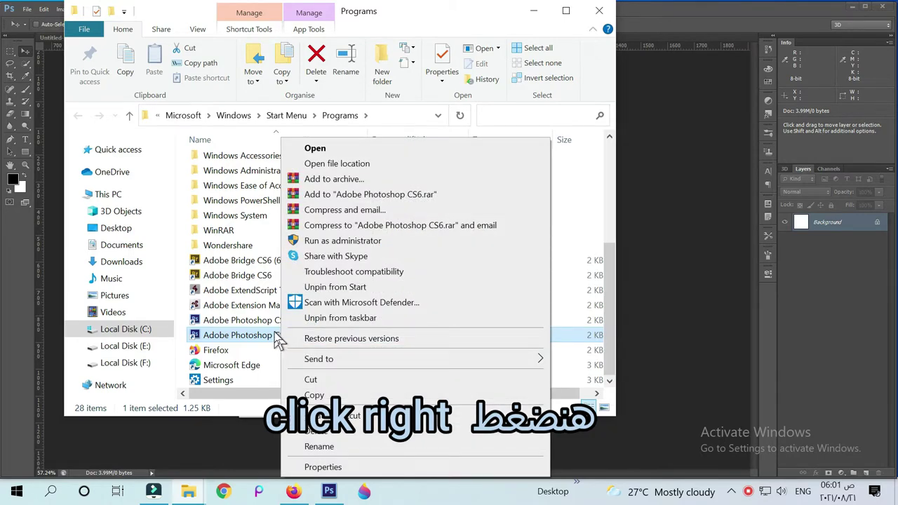
pyautogui.click(369, 468)
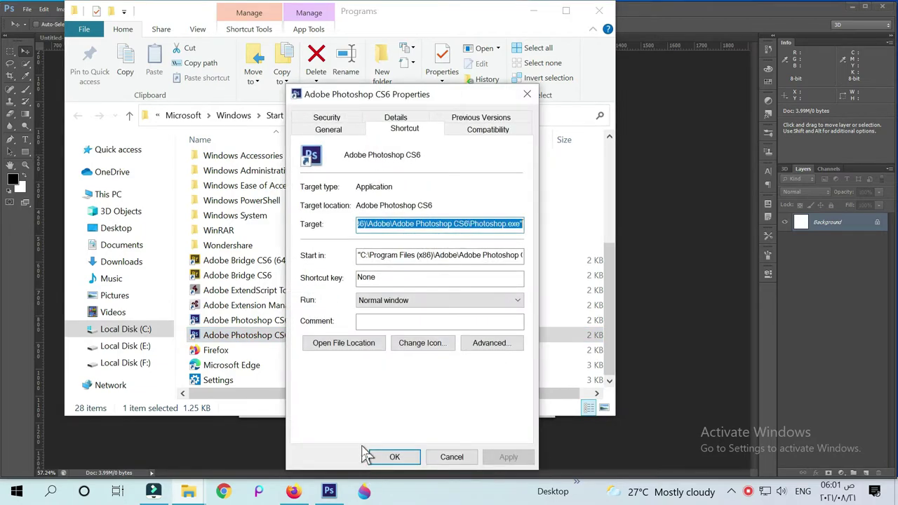
# Step: Disable "Run this program as an administrator" in the shortcut's compatibility settings, apply it, and close the Programs folder
pyautogui.click(484, 131)
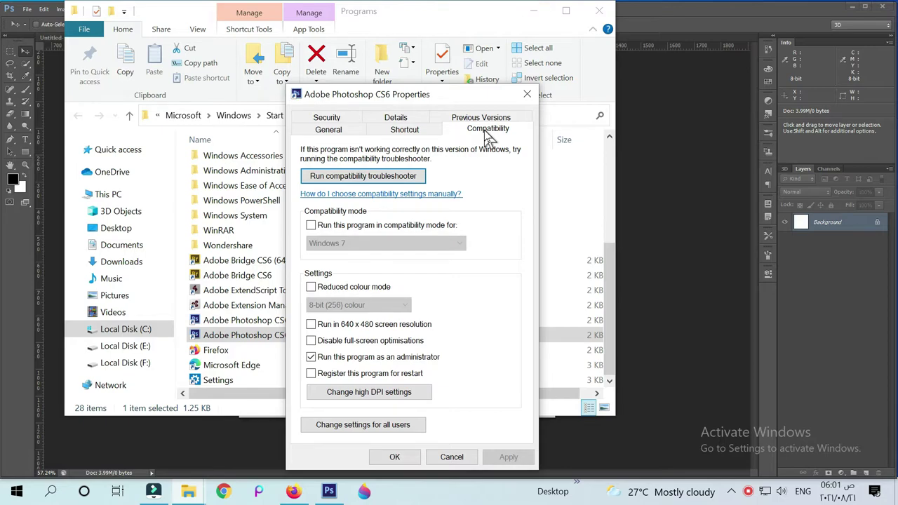
pyautogui.click(312, 359)
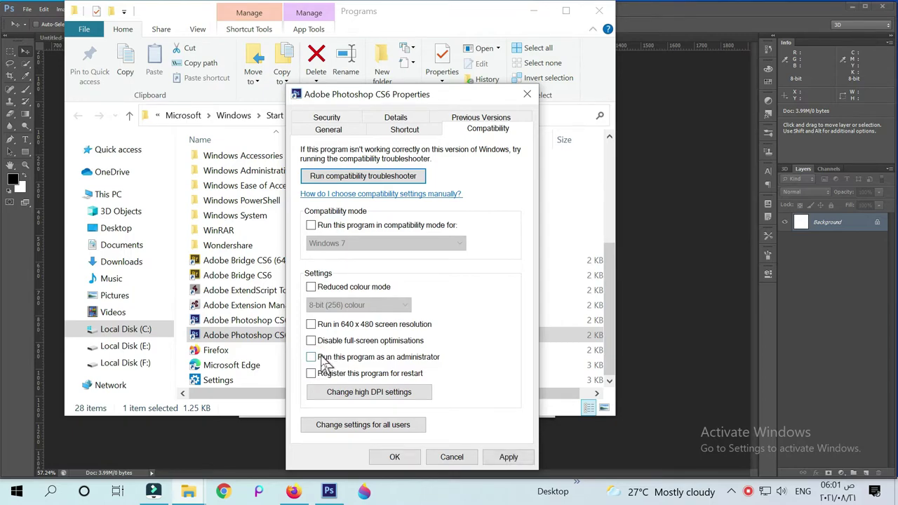
pyautogui.click(517, 457)
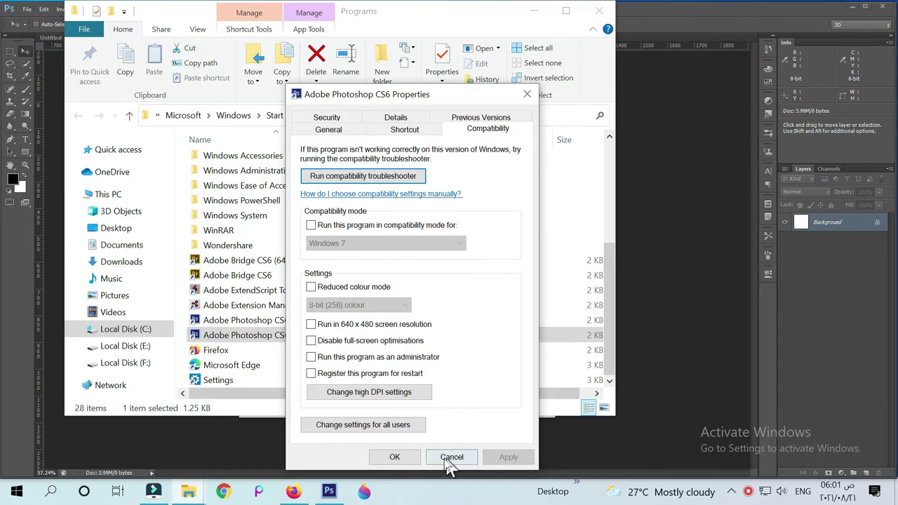
pyautogui.click(399, 459)
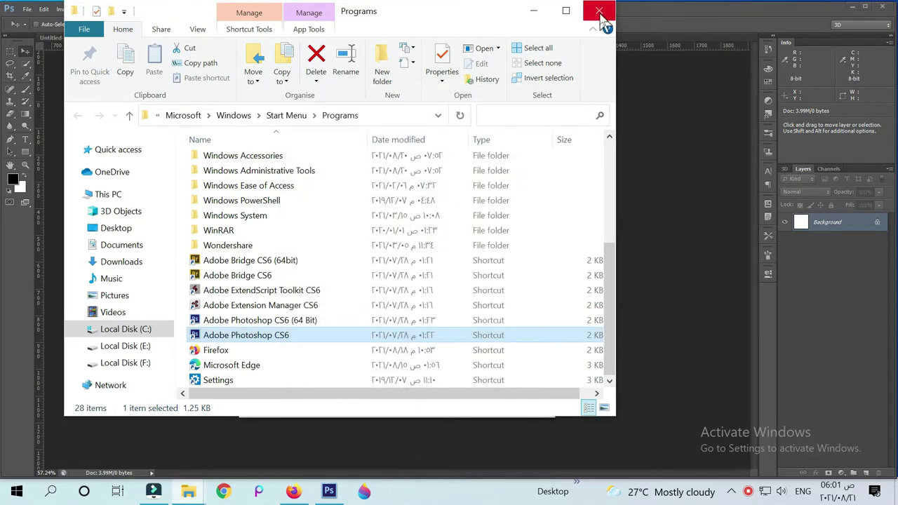
pyautogui.click(600, 14)
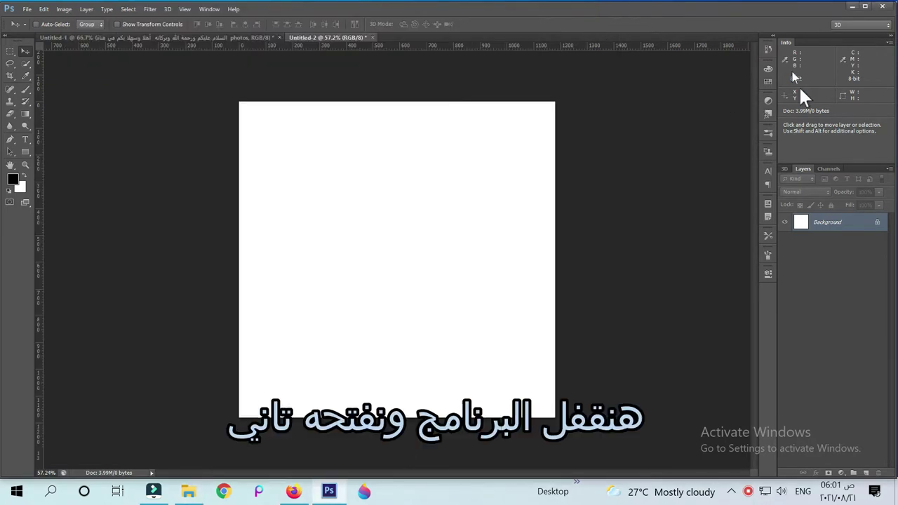
# Step: Restart Photoshop and create a new blank document
pyautogui.click(881, 8)
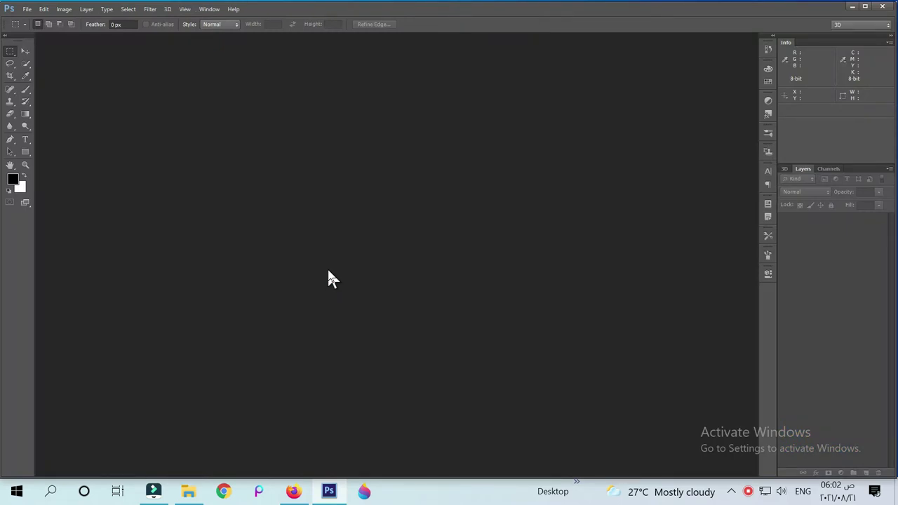
pyautogui.hotkey('ctrl', 'n')
pyautogui.press('Escape')
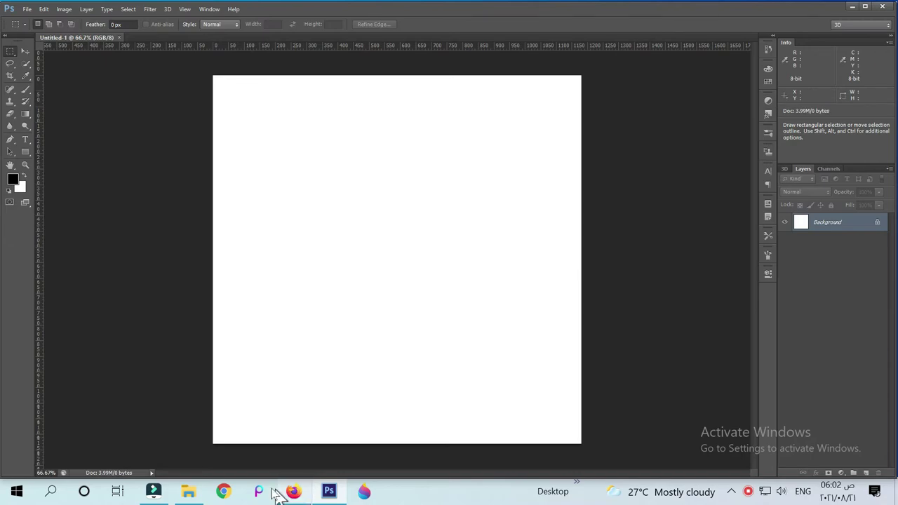
# Step: Place FB_IMG_1629436733919.jpg from the New folder (5) folder into the new document and activate the Move tool
pyautogui.click(195, 491)
pyautogui.moveTo(354, 287); pyautogui.dragTo(651, 274)
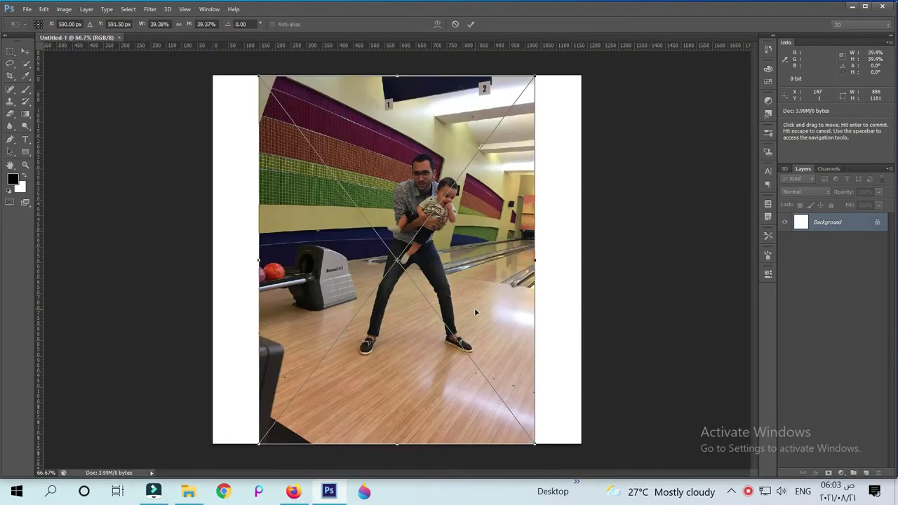
pyautogui.press('Return')
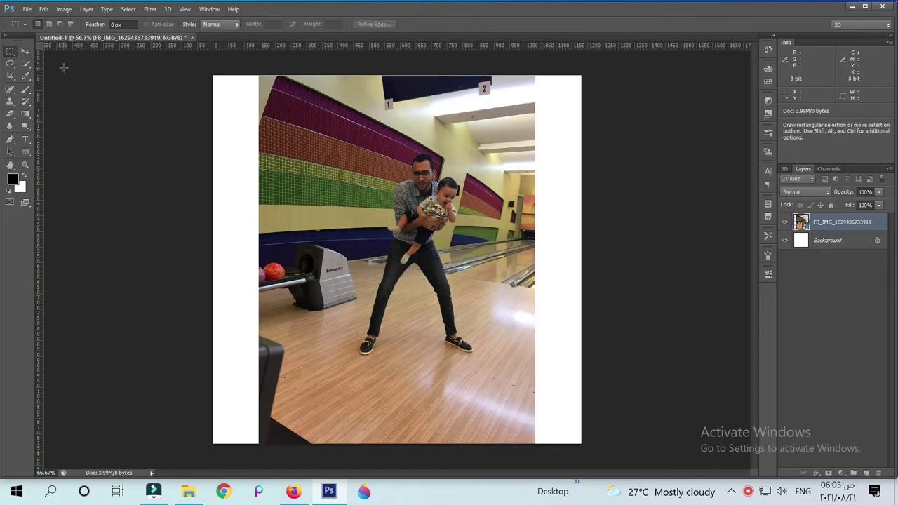
pyautogui.click(24, 51)
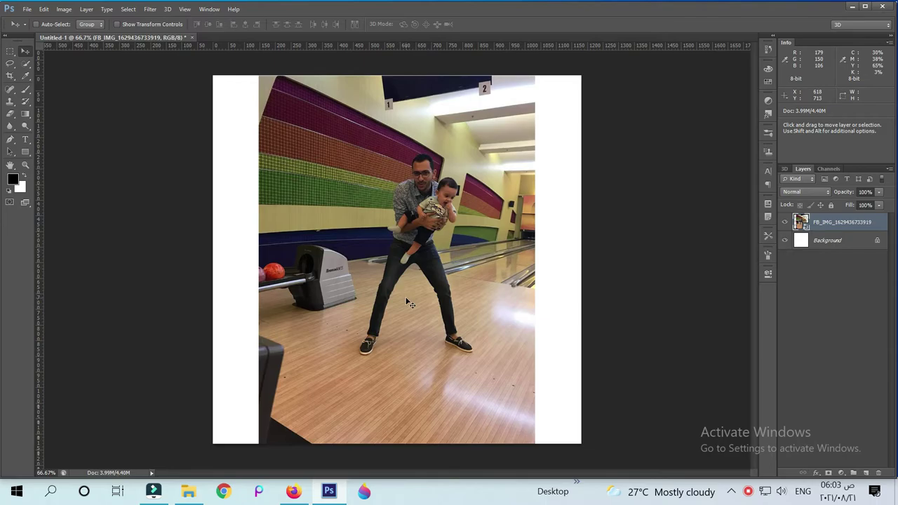
# Step: Show the desktop, launch the Registry Editor by running regedit, and expand HKEY_LOCAL_MACHINE
pyautogui.press('super+d')
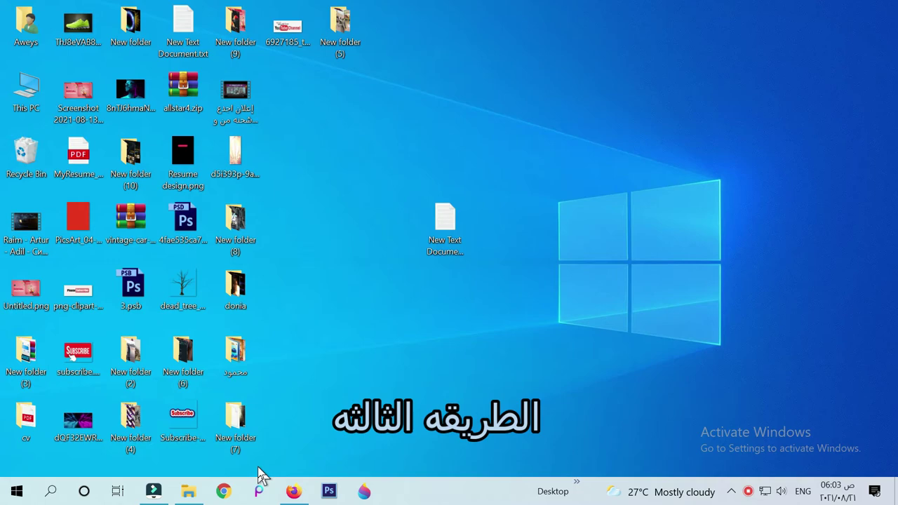
pyautogui.click(17, 494)
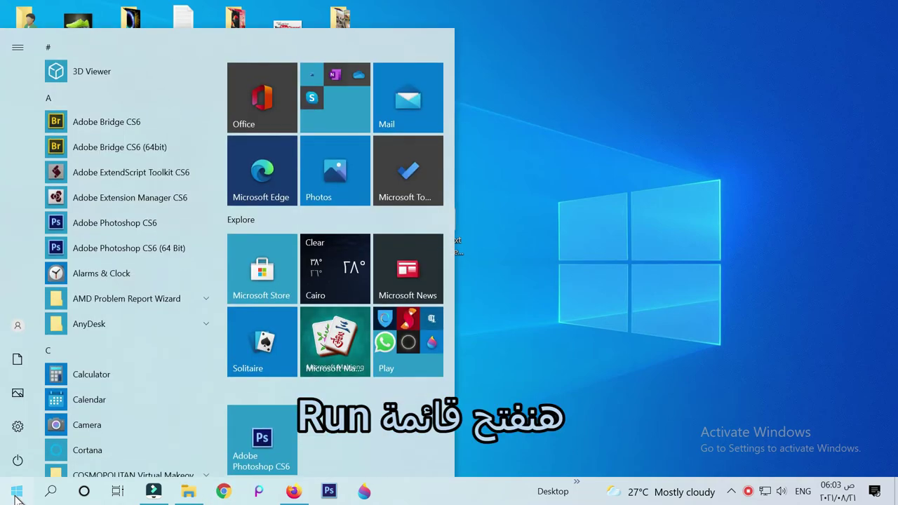
pyautogui.press('super+r')
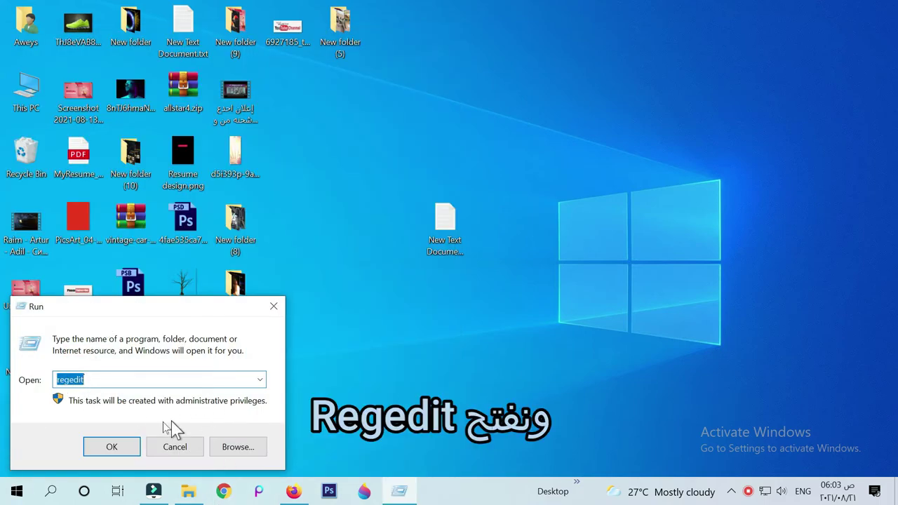
pyautogui.click(120, 447)
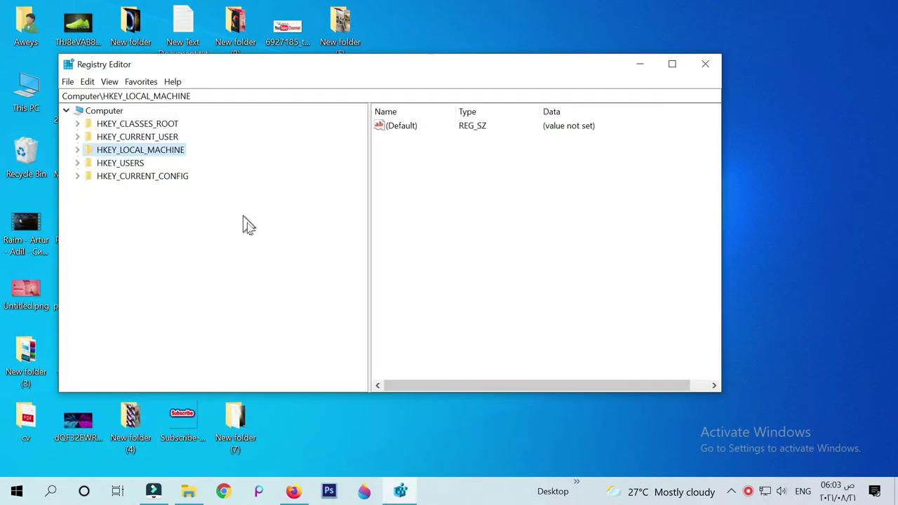
pyautogui.doubleClick(133, 151)
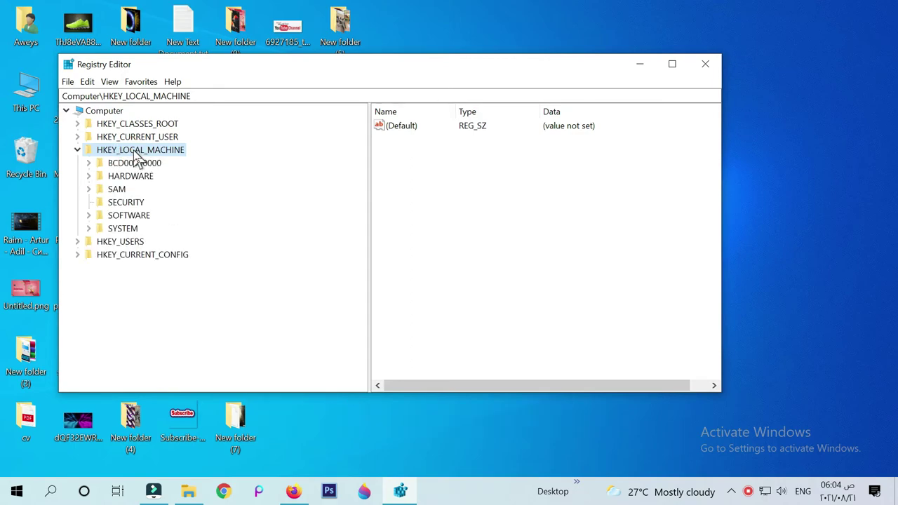
# Step: Expand the SOFTWARE key under HKEY_LOCAL_MACHINE, its Microsoft subkey, and the Windows key inside it
pyautogui.doubleClick(129, 215)
pyautogui.doubleClick(104, 310)
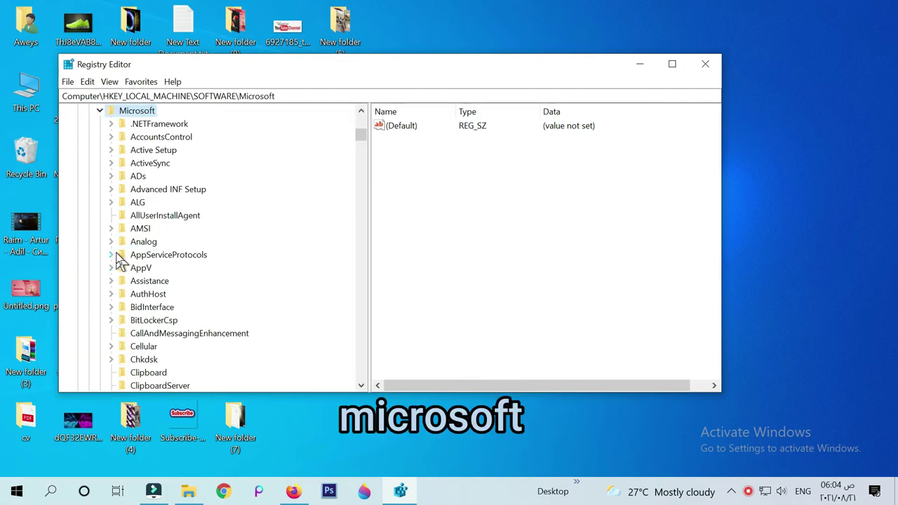
pyautogui.scroll(-2, 119, 261)
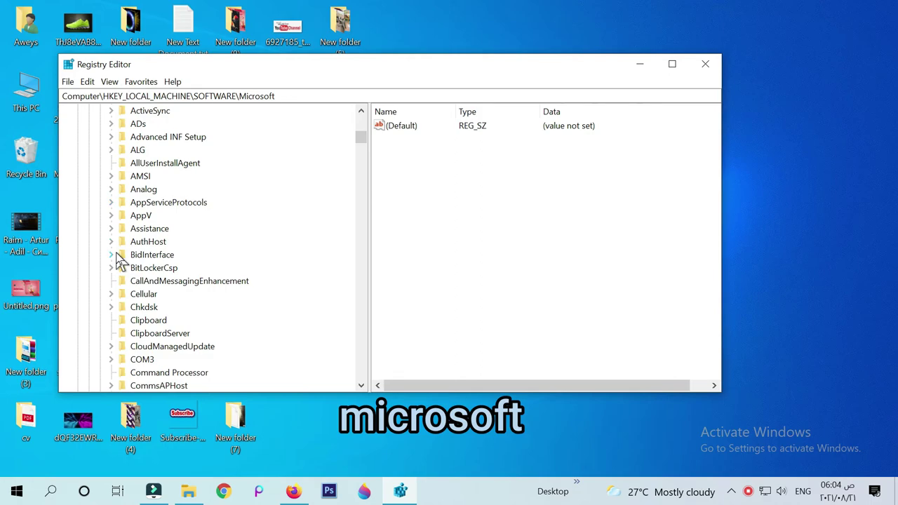
pyautogui.scroll(-8, 119, 261)
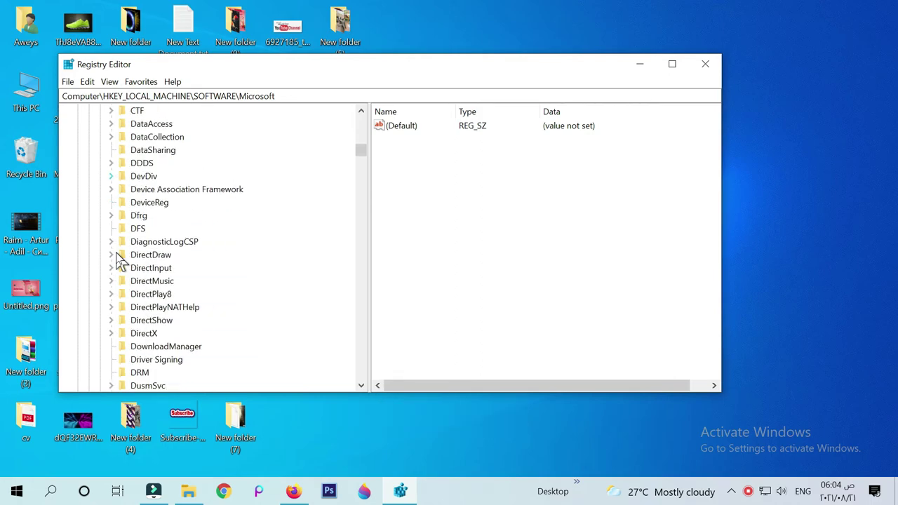
pyautogui.scroll(-7, 119, 261)
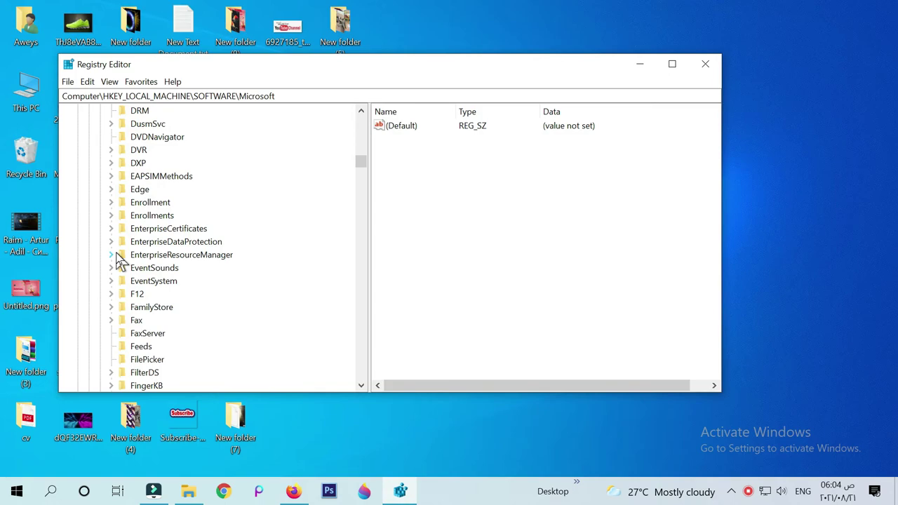
pyautogui.scroll(-14, 120, 261)
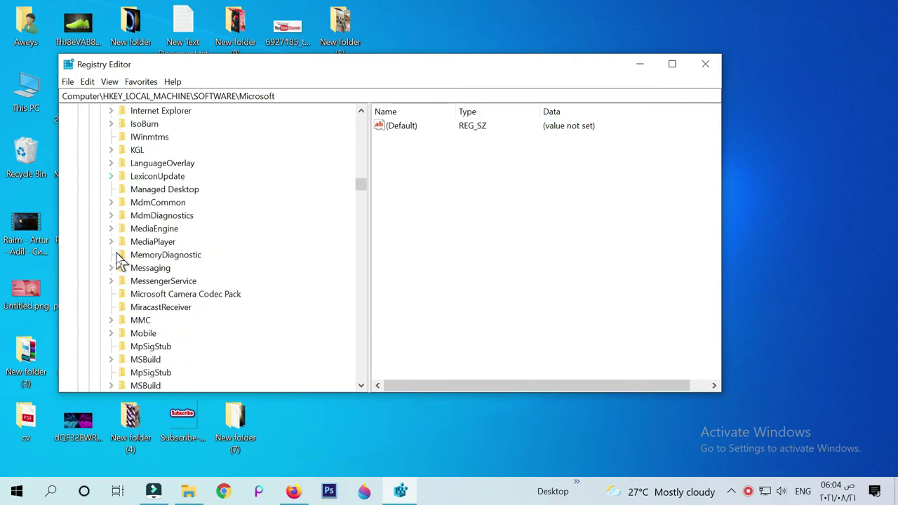
pyautogui.scroll(-11, 119, 261)
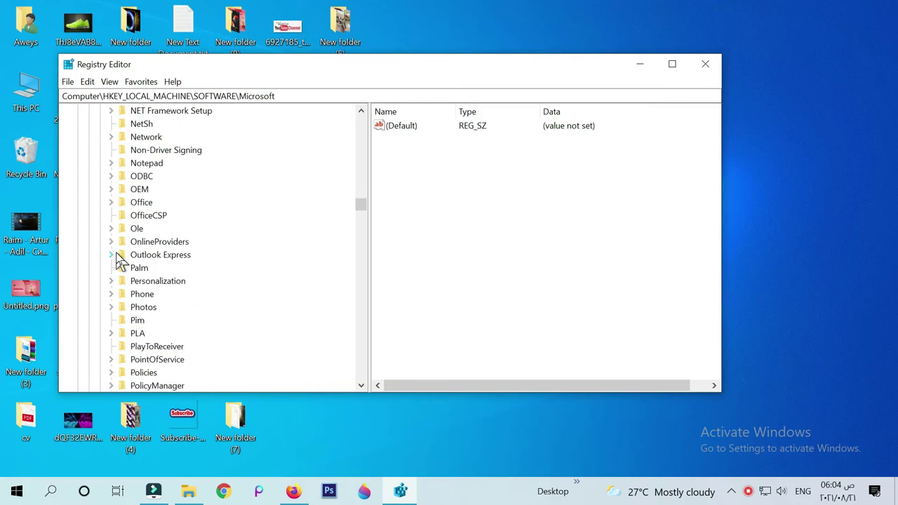
pyautogui.scroll(-12, 119, 261)
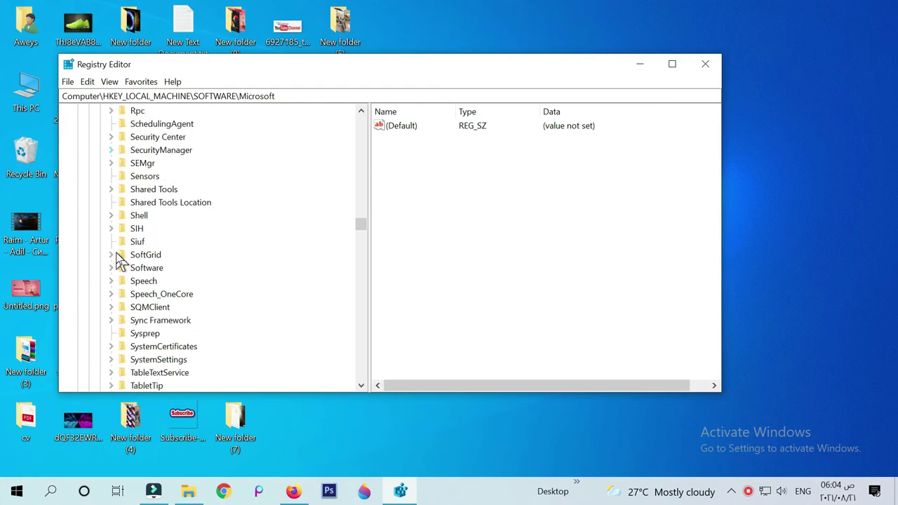
pyautogui.scroll(-3, 119, 261)
pyautogui.scroll(-7, 119, 261)
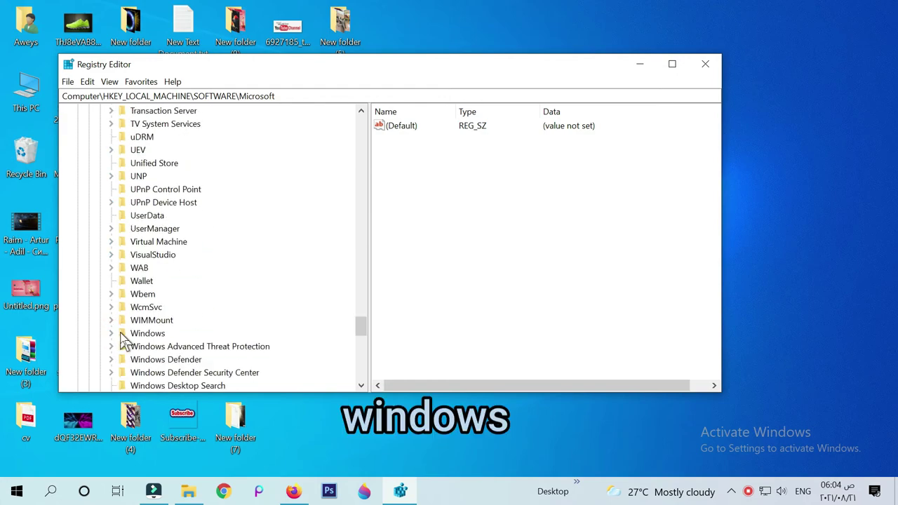
pyautogui.click(111, 334)
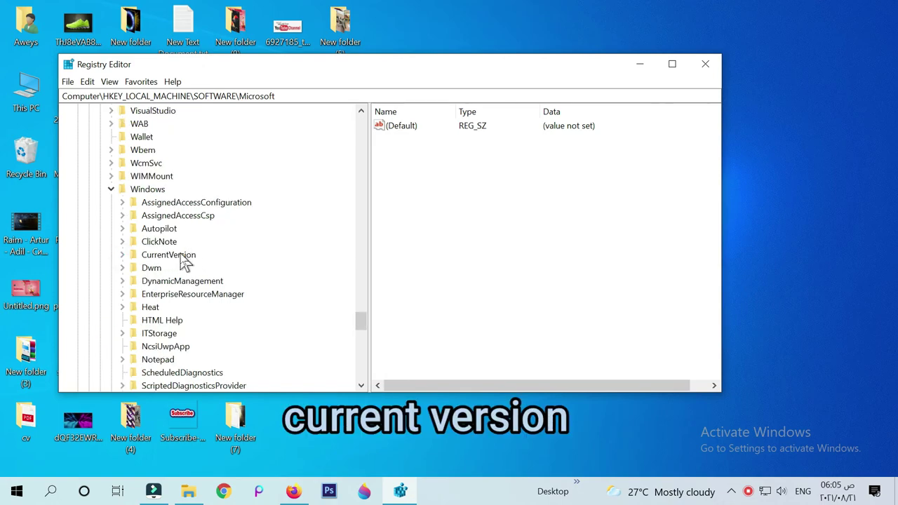
# Step: Expand CurrentVersion and Policies under the Windows key and select the System key to list its values
pyautogui.click(122, 255)
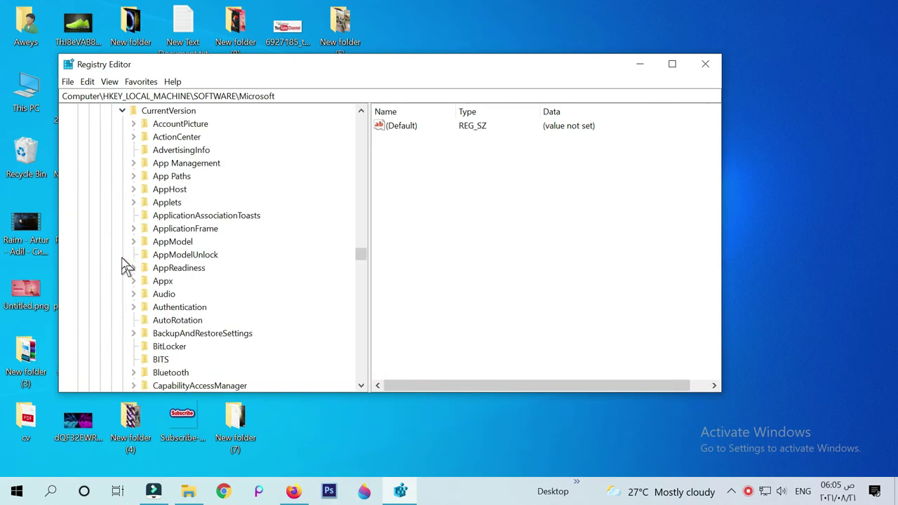
pyautogui.scroll(-3, 184, 263)
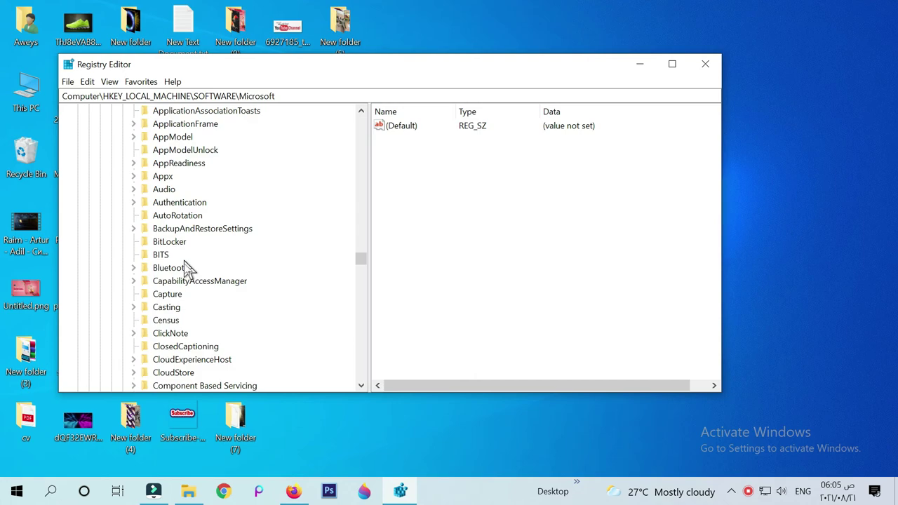
pyautogui.scroll(-1, 188, 278)
pyautogui.scroll(-15, 187, 279)
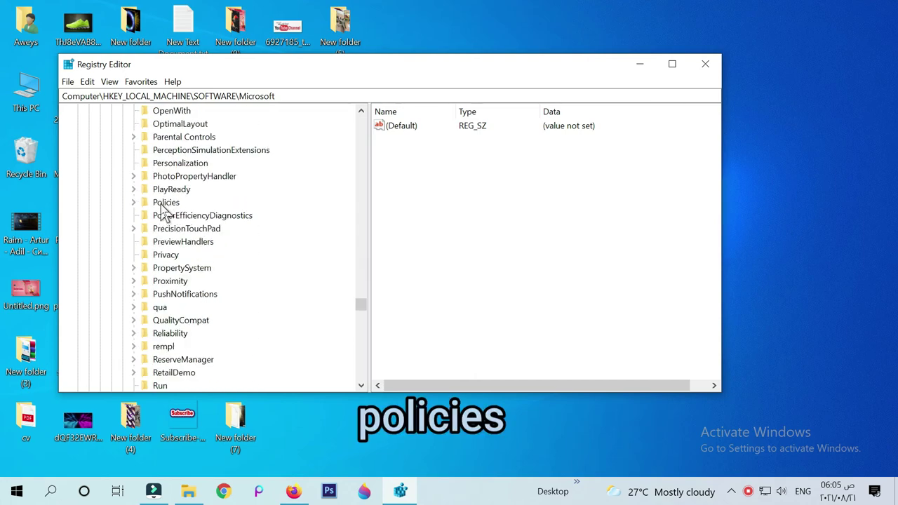
pyautogui.click(133, 203)
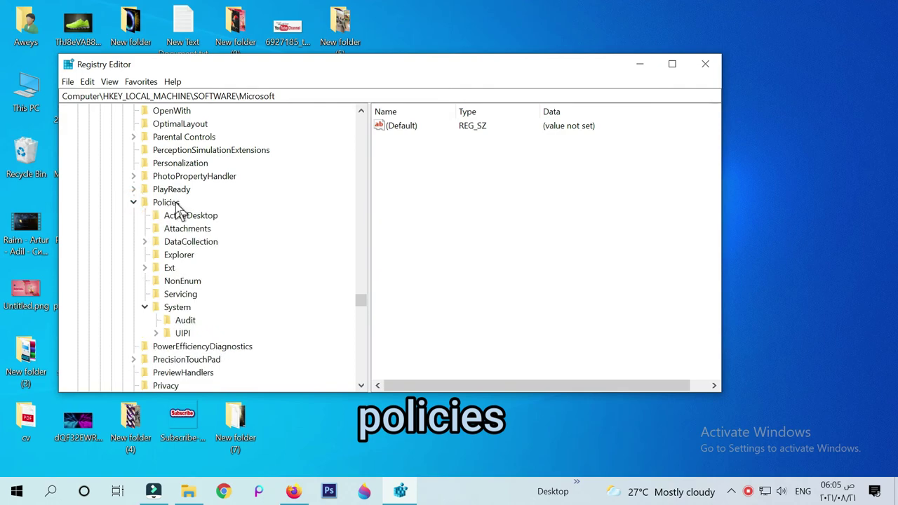
pyautogui.click(145, 307)
pyautogui.click(145, 307)
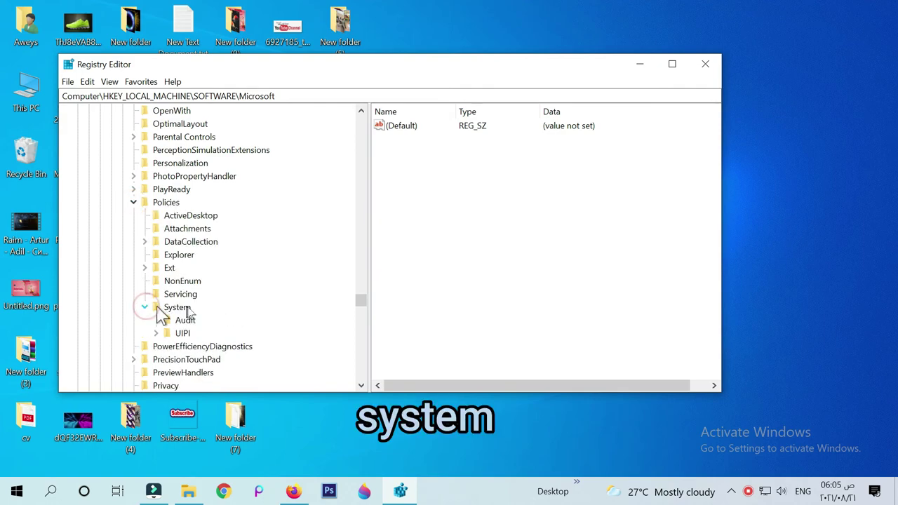
pyautogui.click(177, 308)
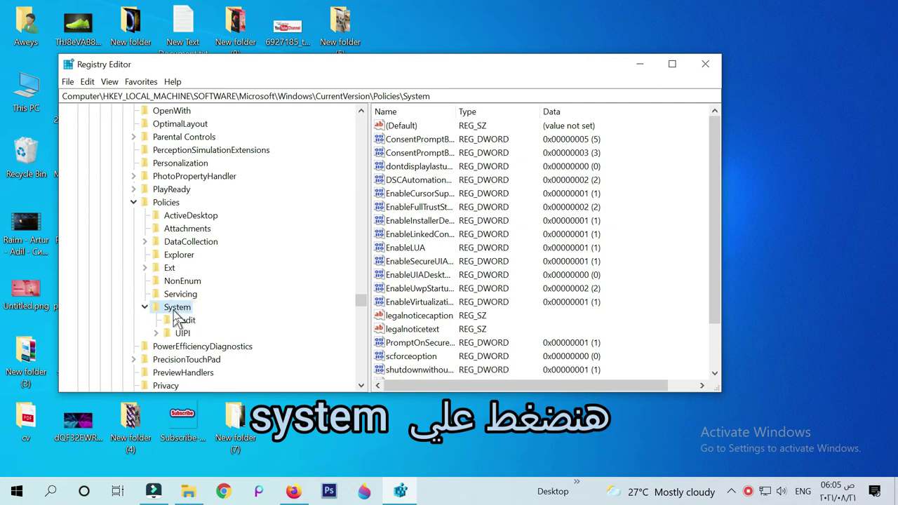
# Step: Set the EnableLUA value data to 0 in the System key and close the Registry Editor
pyautogui.click(418, 251)
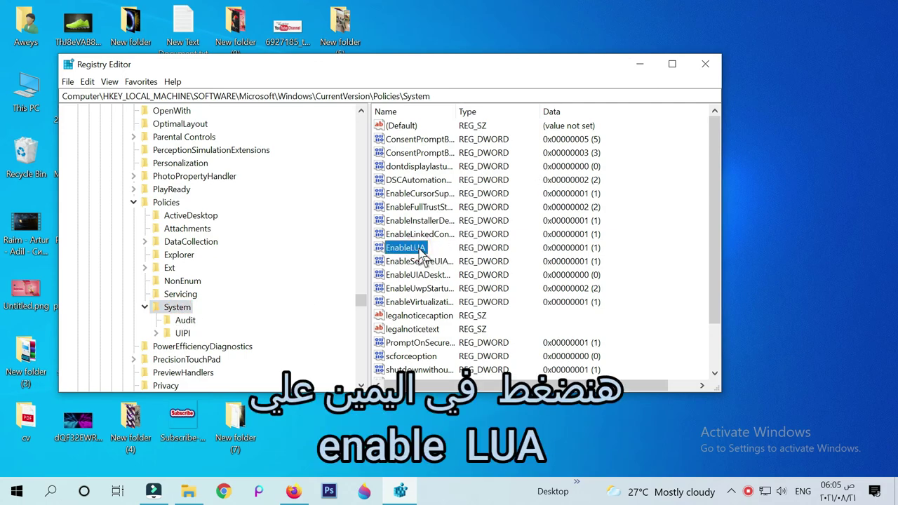
pyautogui.doubleClick(420, 251)
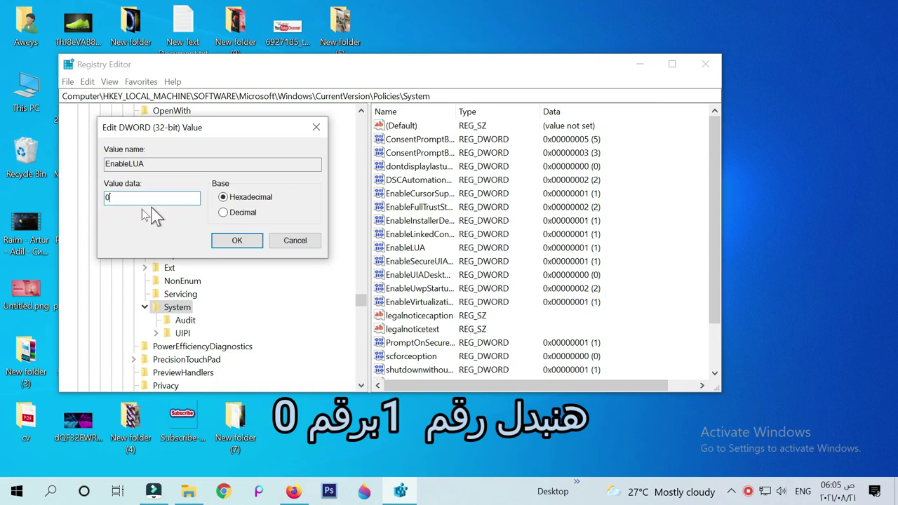
pyautogui.click(227, 241)
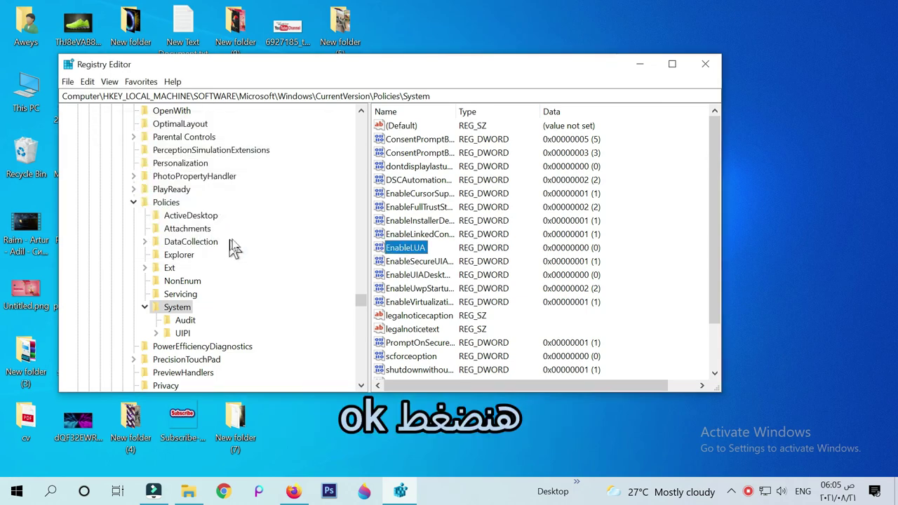
pyautogui.click(703, 65)
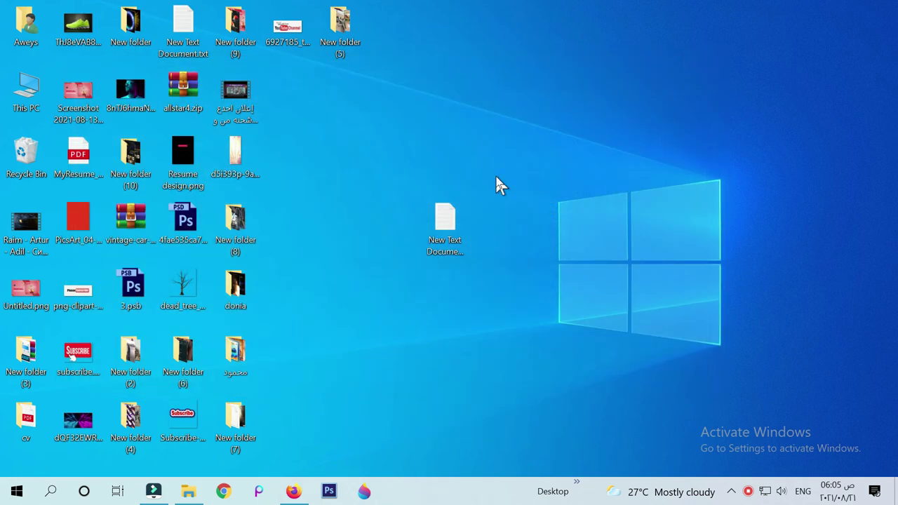
# Step: Refresh the desktop
pyautogui.rightClick(496, 177)
pyautogui.click(533, 219)
pyautogui.rightClick(532, 211)
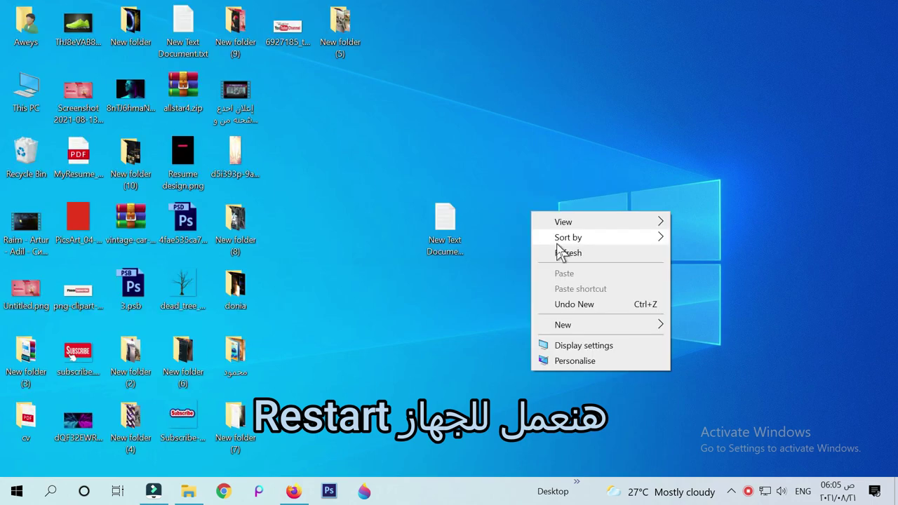
pyautogui.click(561, 253)
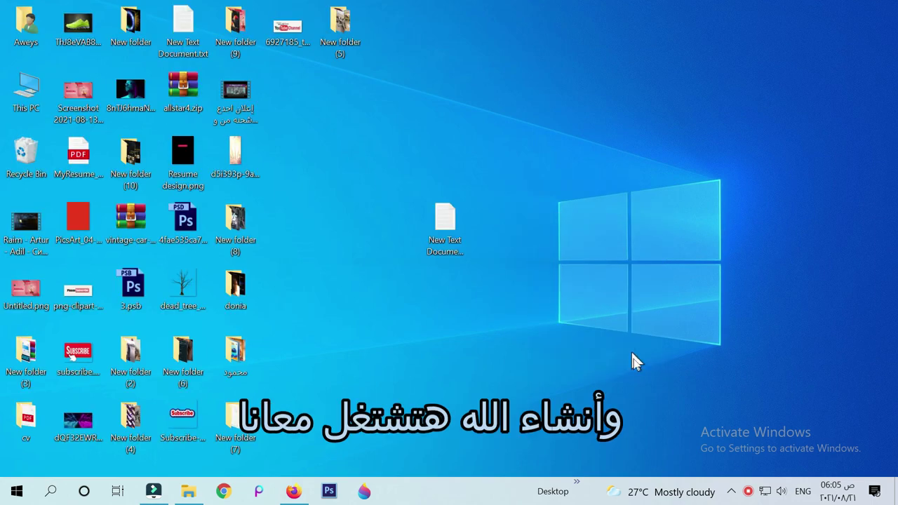